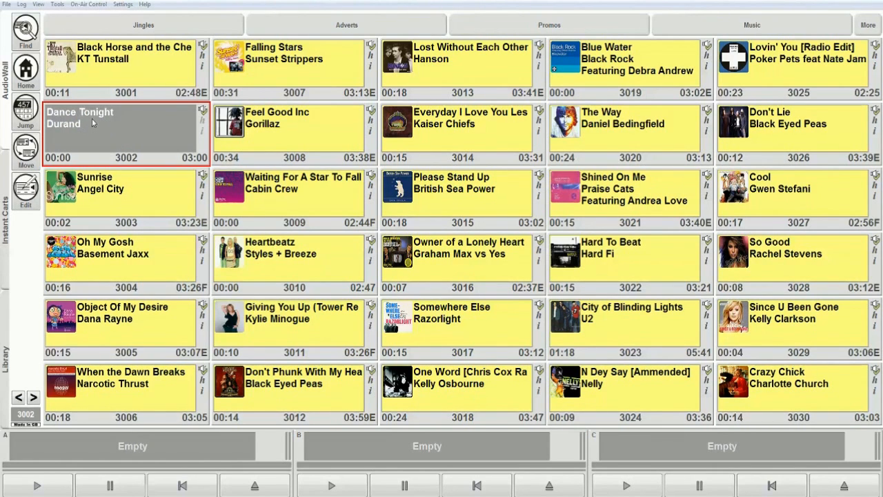
Open the Dance Tonight cart for editing and set its content type to Music and category to Image.
click(26, 188)
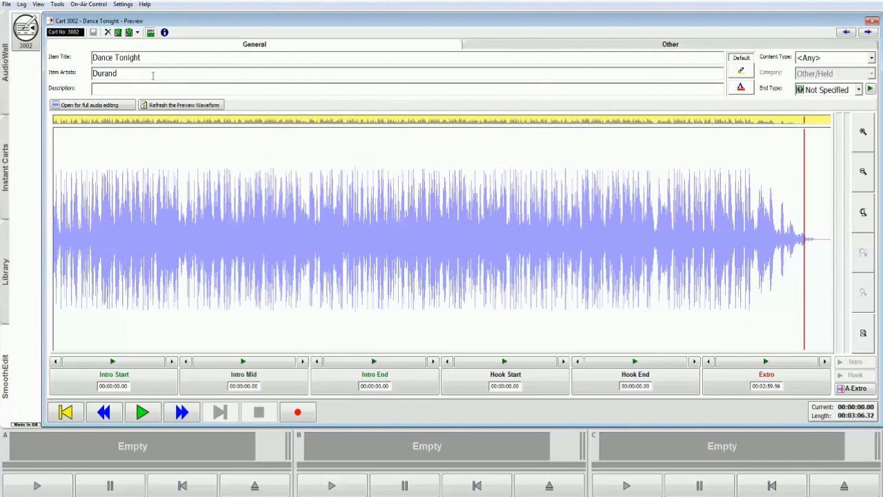
click(868, 61)
click(826, 82)
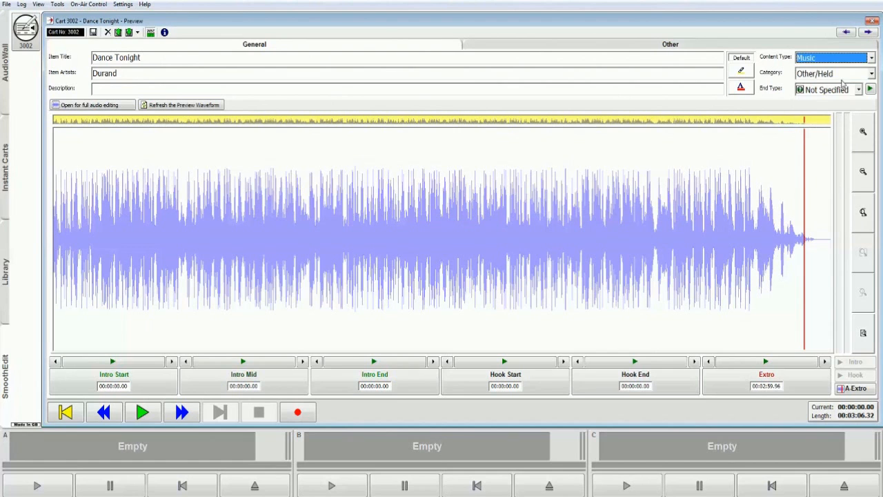
click(843, 75)
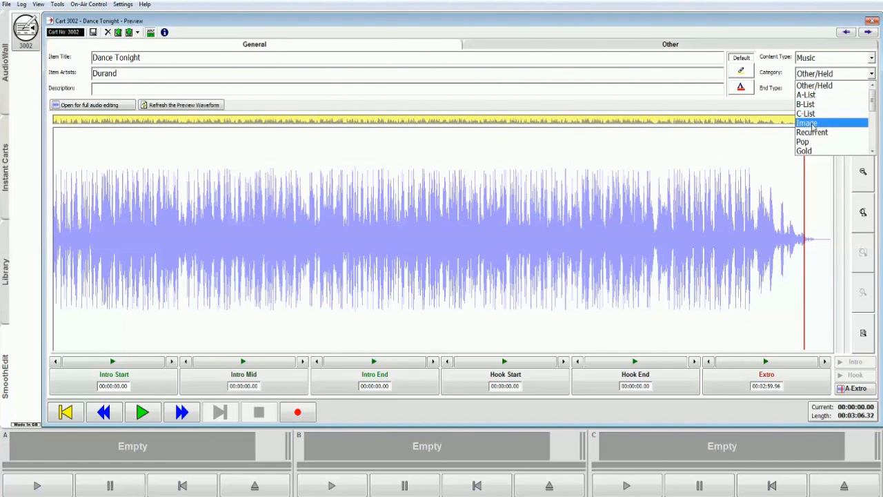
click(814, 124)
Set the end type to Fades, preview the track's ending, and stop playback.
click(859, 89)
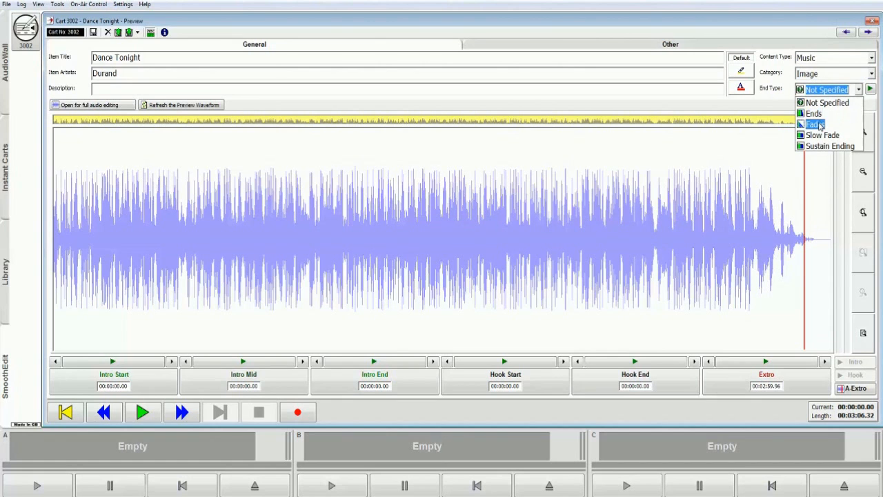
click(815, 125)
click(871, 89)
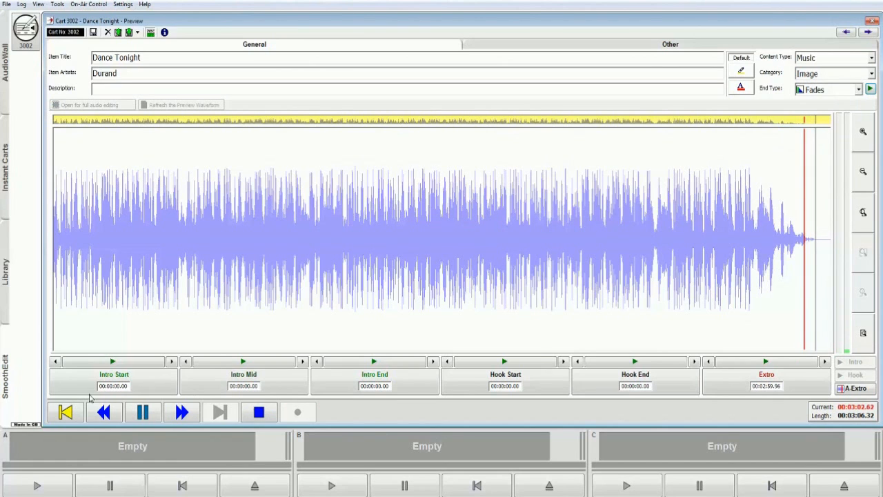
click(259, 412)
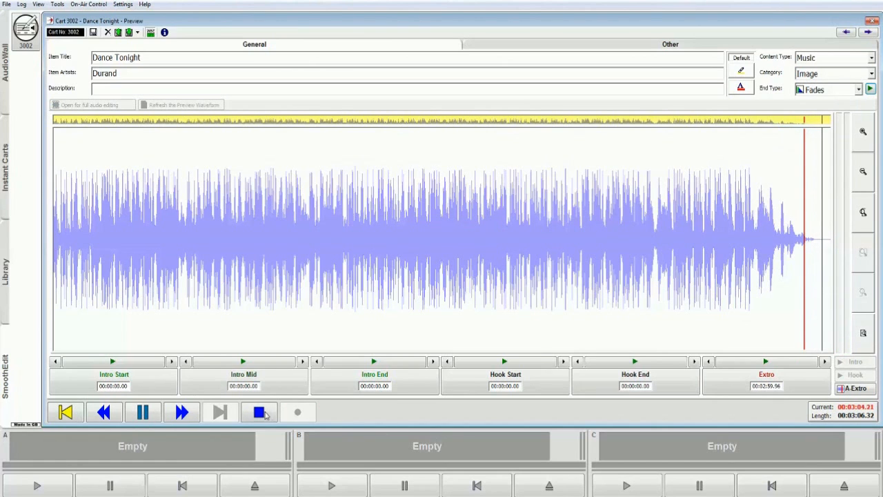
Zoom into the waveform and back out to view the whole track.
click(66, 412)
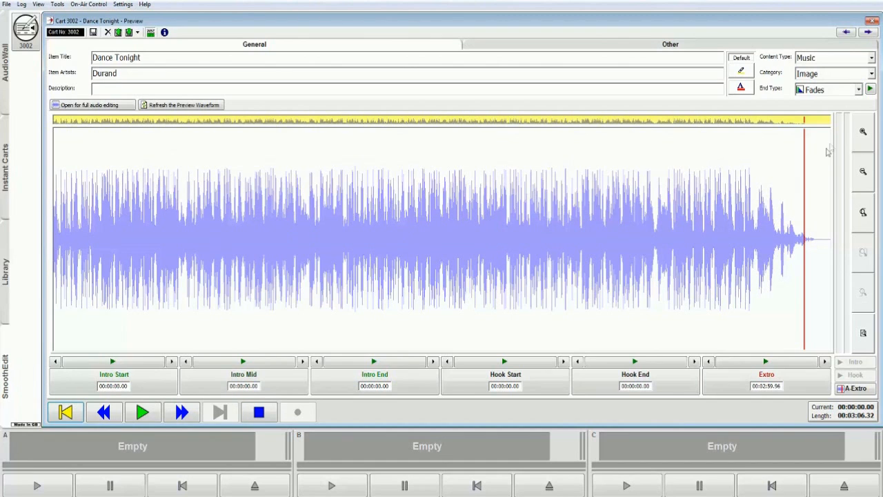
click(862, 182)
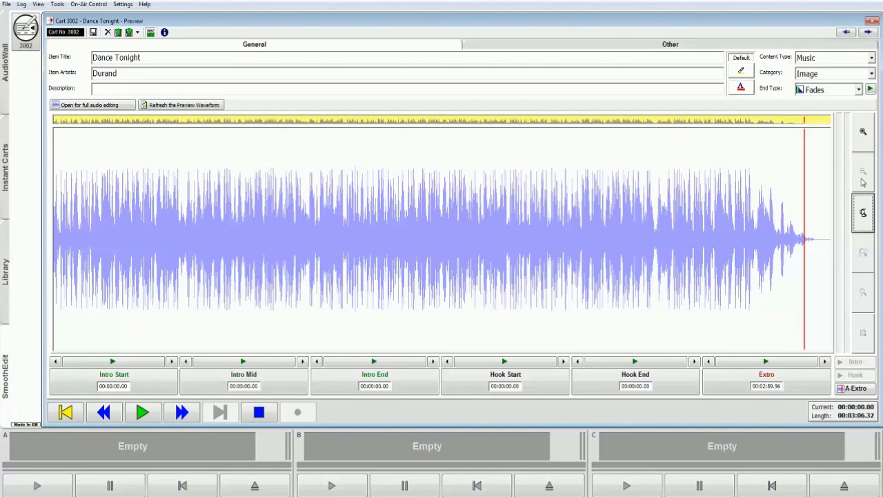
click(863, 144)
scroll(426, 249, up, 2)
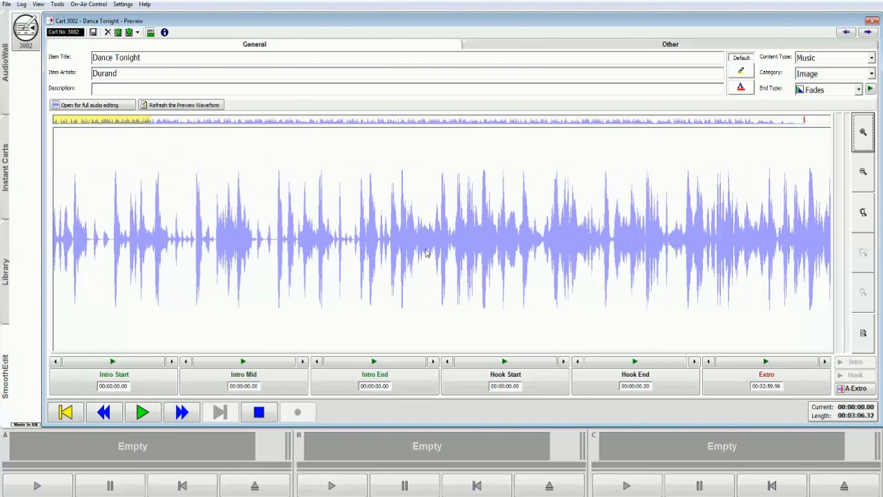
scroll(397, 238, up, 2)
scroll(399, 238, down, 6)
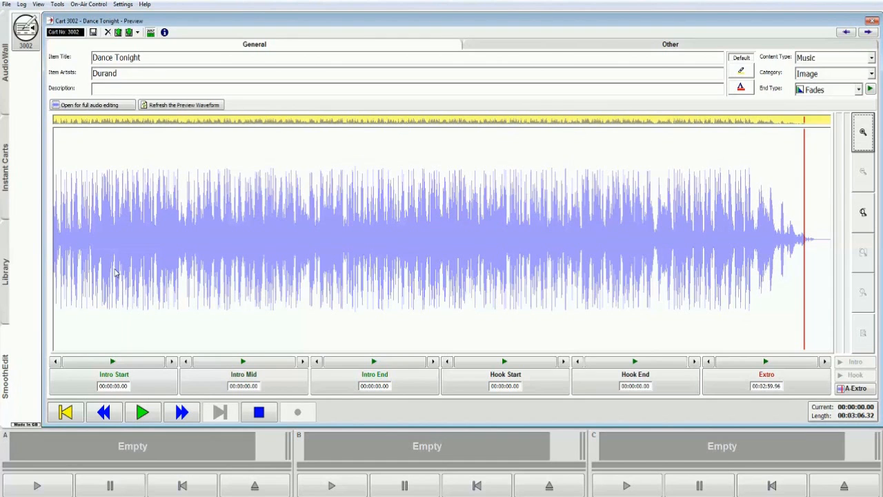
Play the track from the start and mark Intro End at the playing position.
click(143, 413)
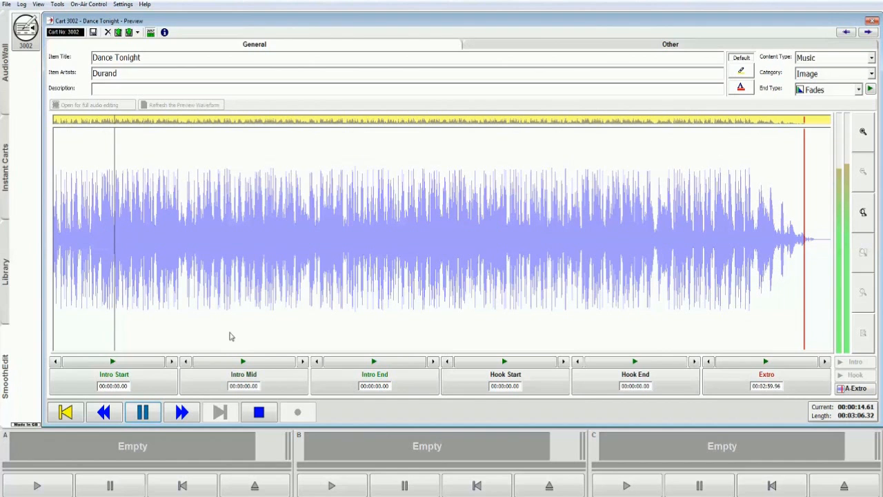
click(74, 232)
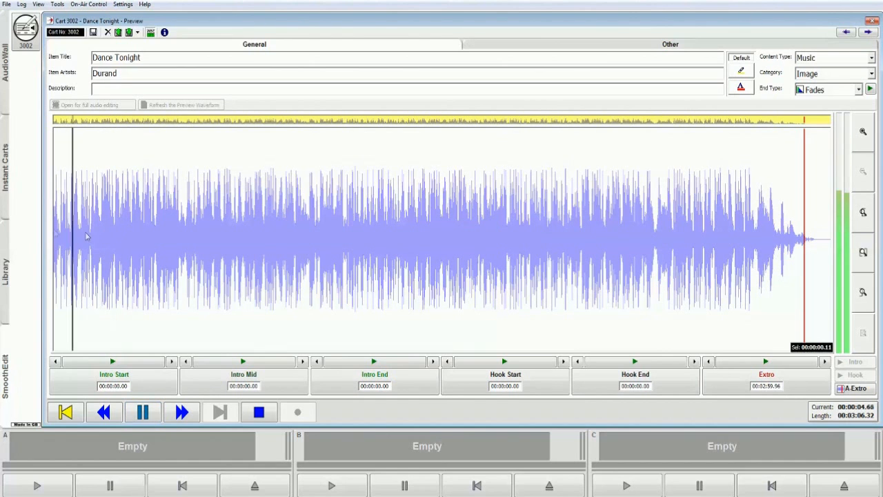
click(343, 382)
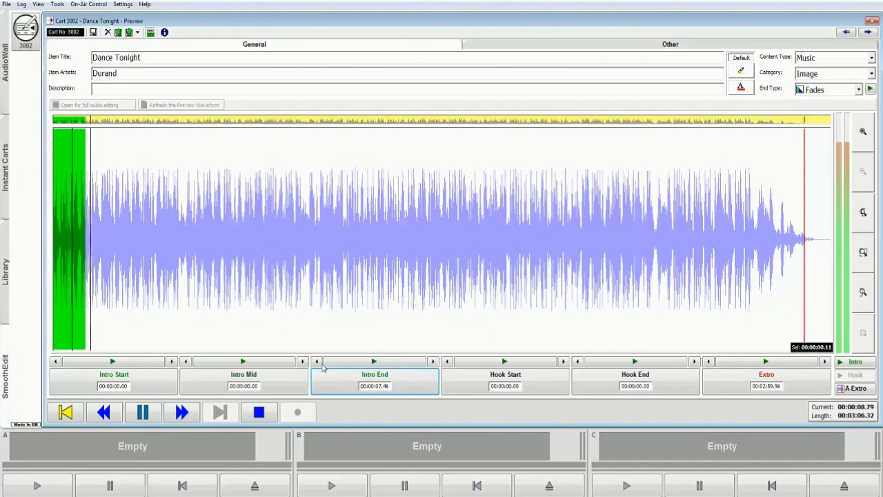
Nudge the Intro End marker earlier in small steps.
click(317, 361)
click(316, 361)
click(317, 362)
click(317, 361)
click(317, 362)
click(317, 361)
click(317, 361)
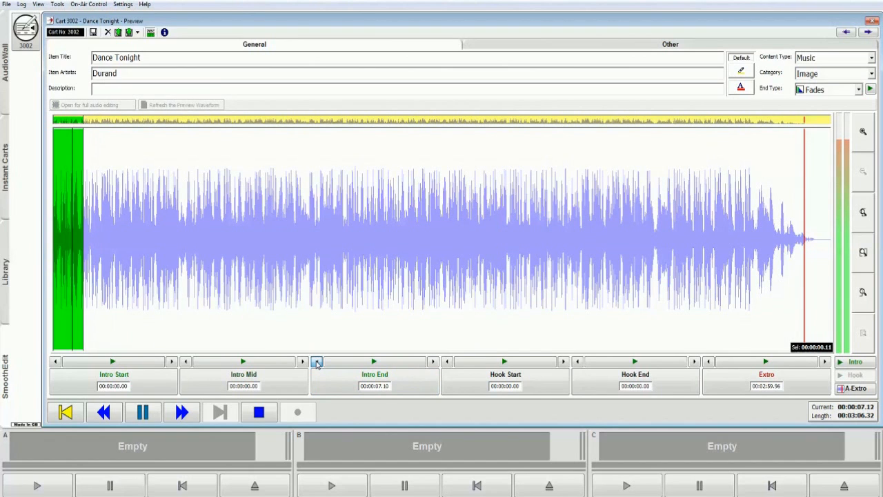
click(317, 361)
click(317, 362)
click(317, 362)
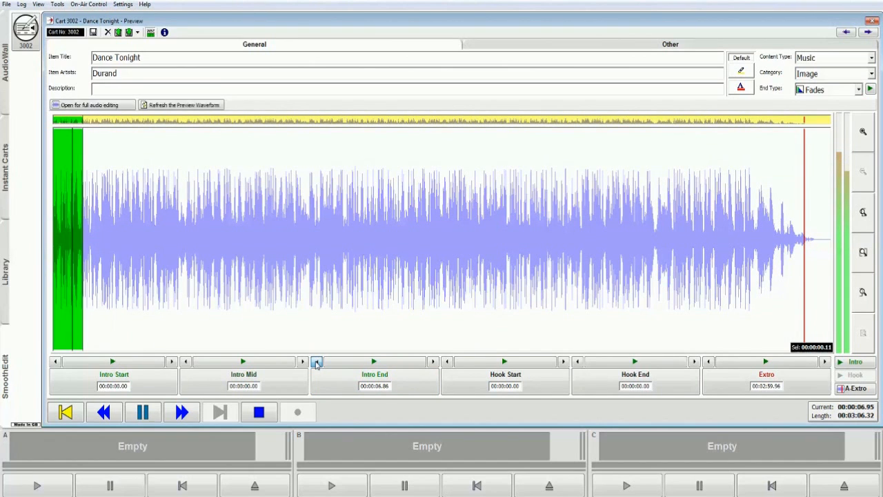
click(317, 362)
click(317, 362)
click(317, 362)
click(317, 362)
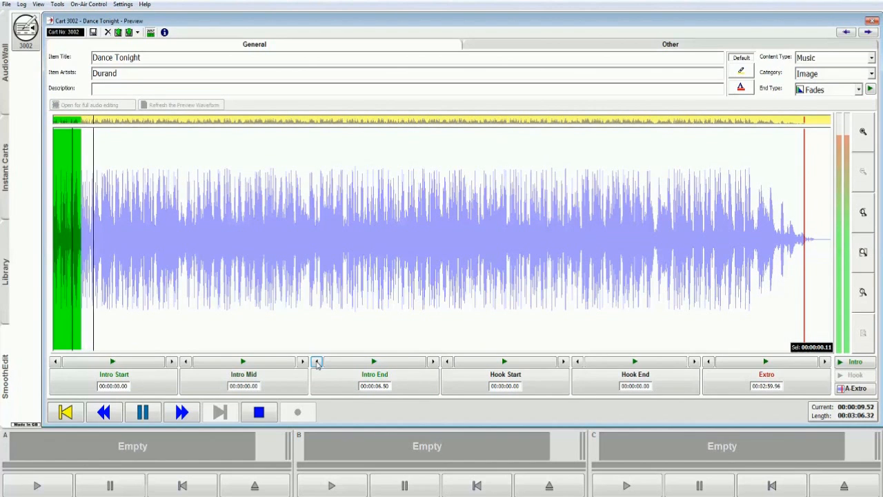
click(317, 362)
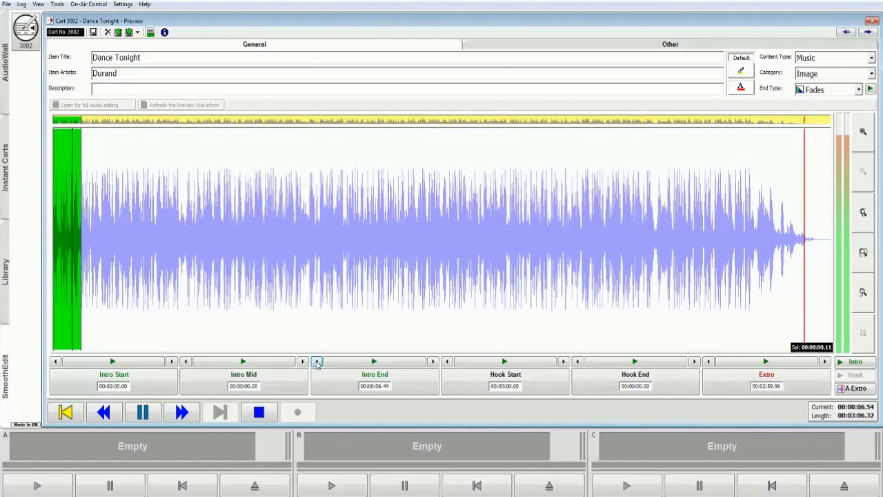
Re-mark Intro End at the playing position and nudge it back to 00:00:09.35.
click(416, 384)
click(317, 361)
click(317, 362)
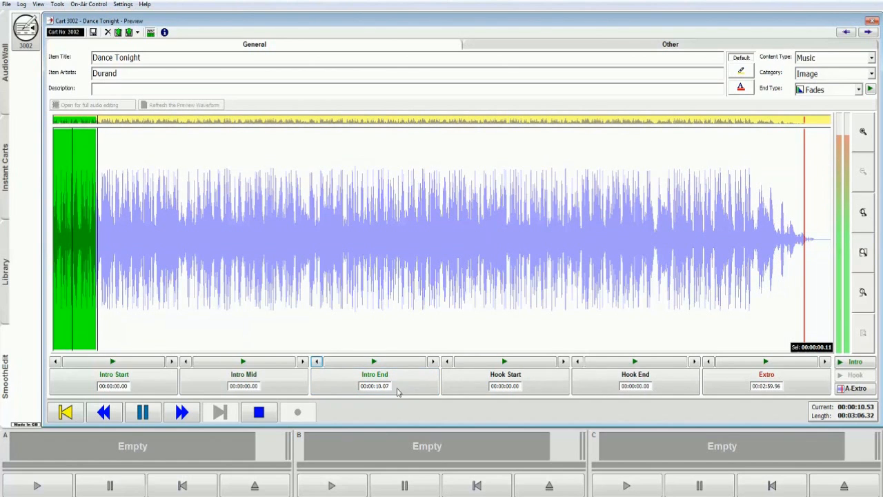
click(317, 361)
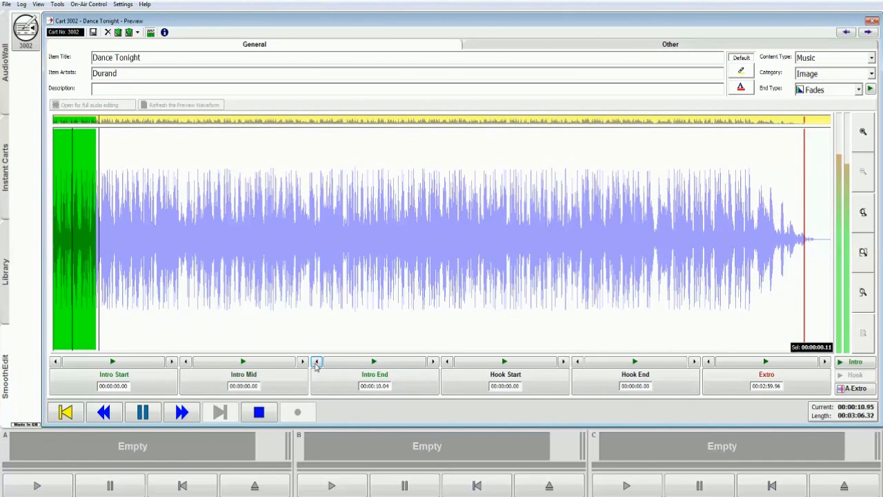
click(317, 362)
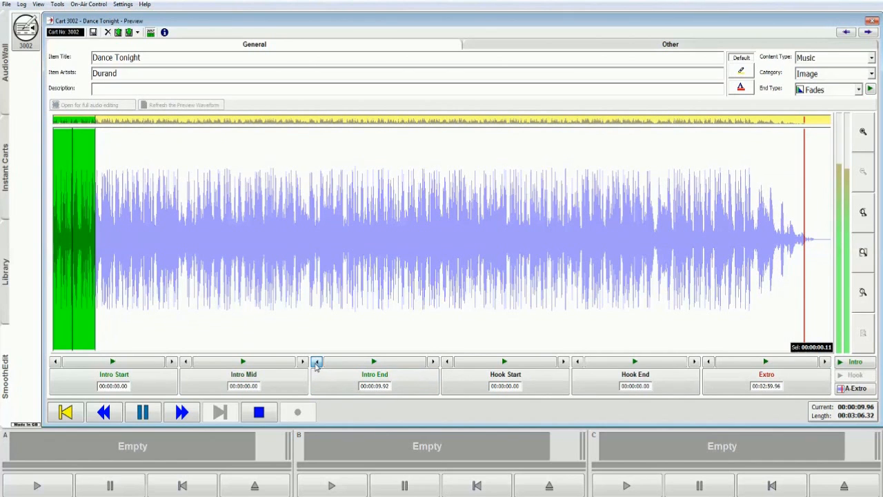
click(316, 361)
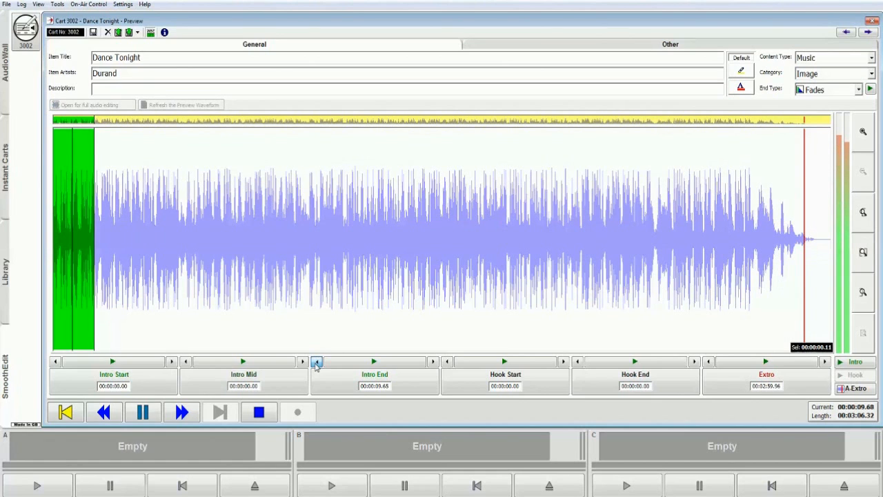
click(316, 364)
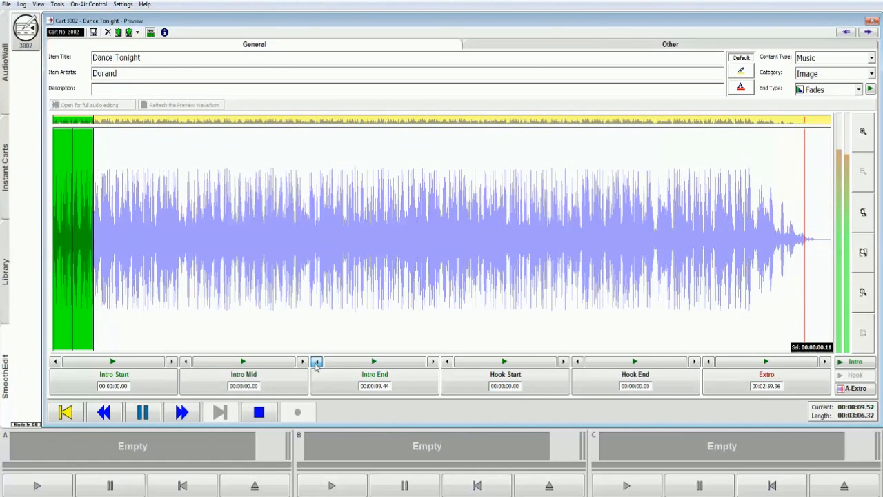
click(316, 363)
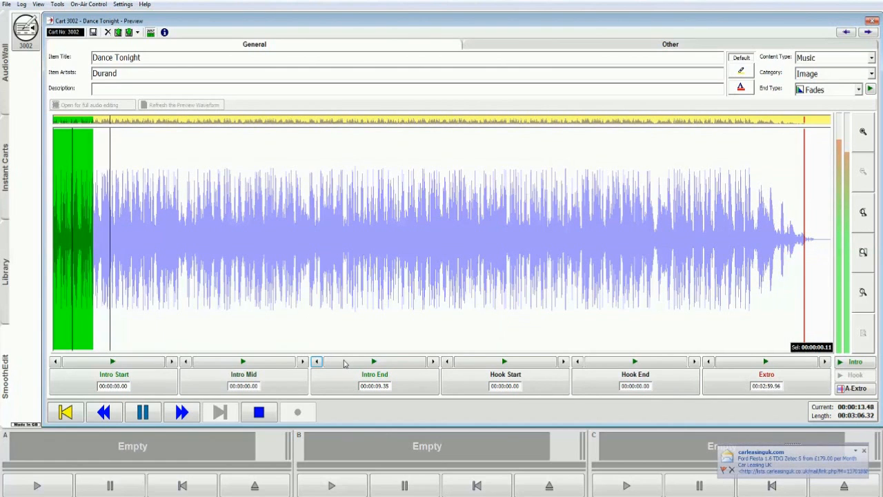
Jump playback to about one minute in and mark Hook Start at 00:01:04.42 and Hook End at 00:01:06.97.
click(345, 364)
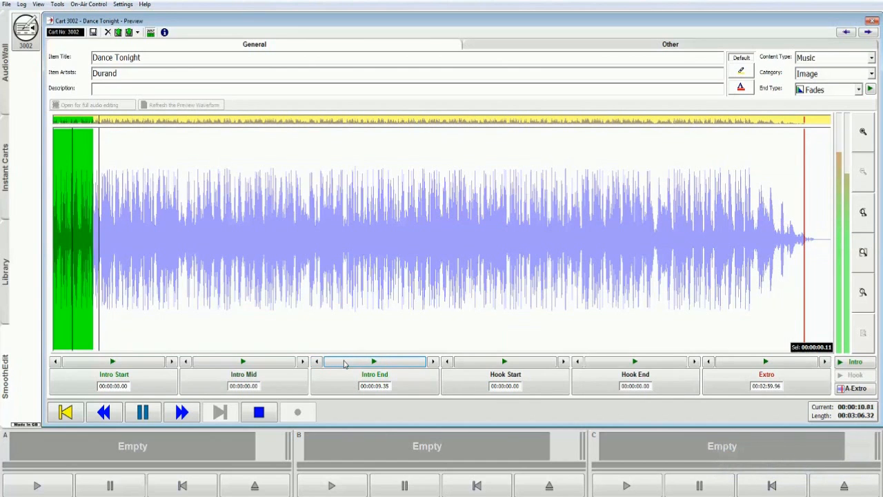
click(317, 228)
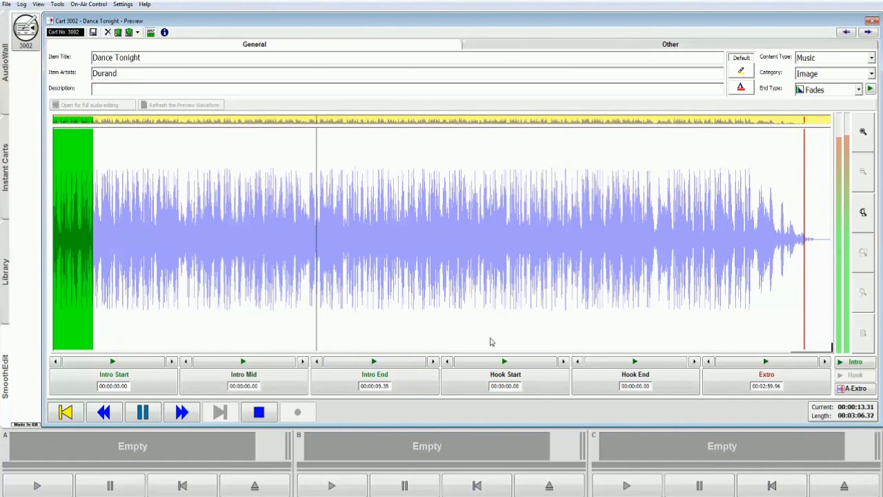
click(560, 374)
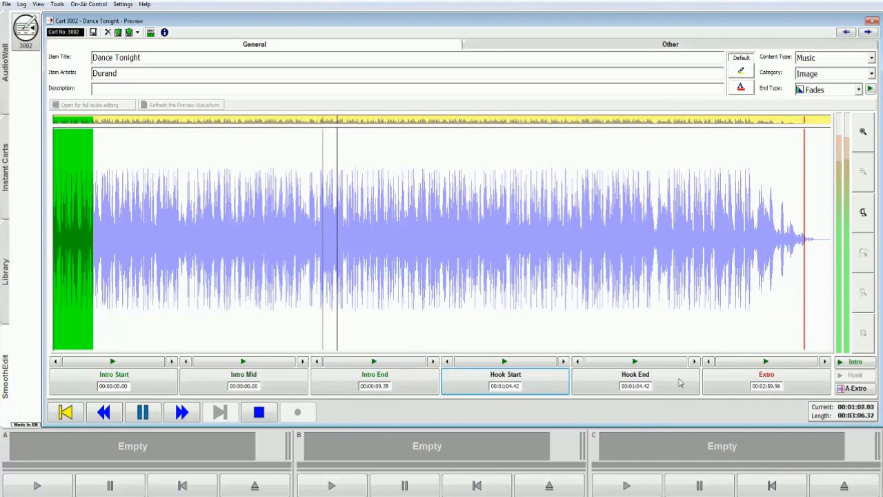
click(578, 362)
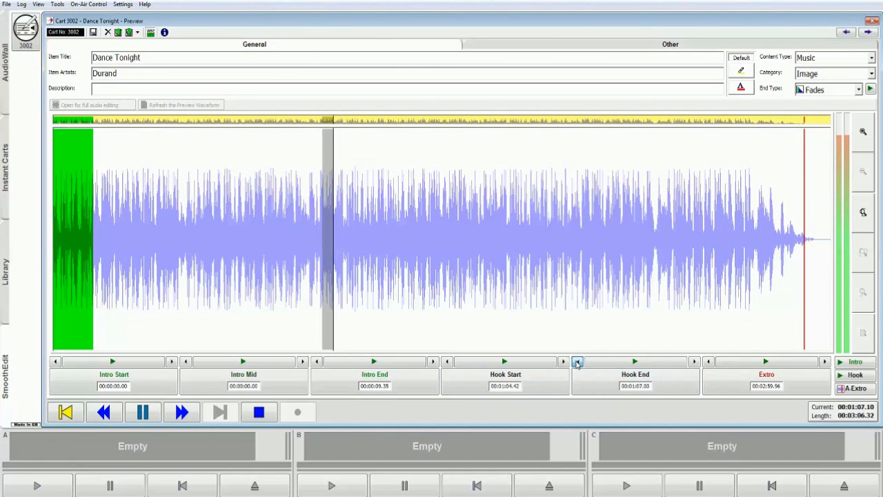
Jump near the track's end and mark the Extro point at the playing position.
click(782, 253)
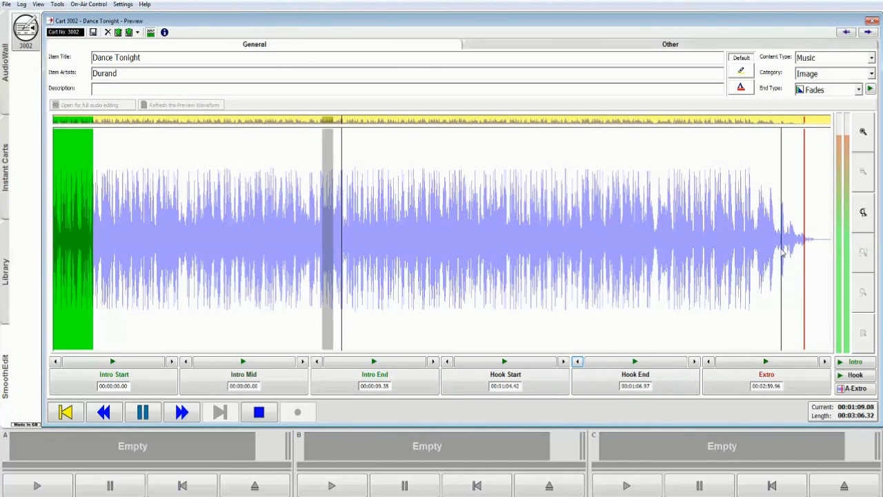
click(805, 382)
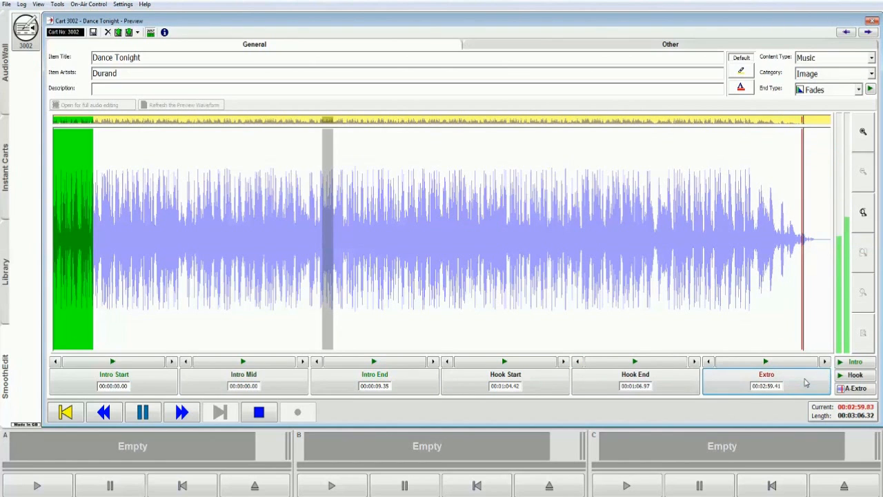
Preview the intro and hook sections, then jump playback near the track's end.
click(850, 363)
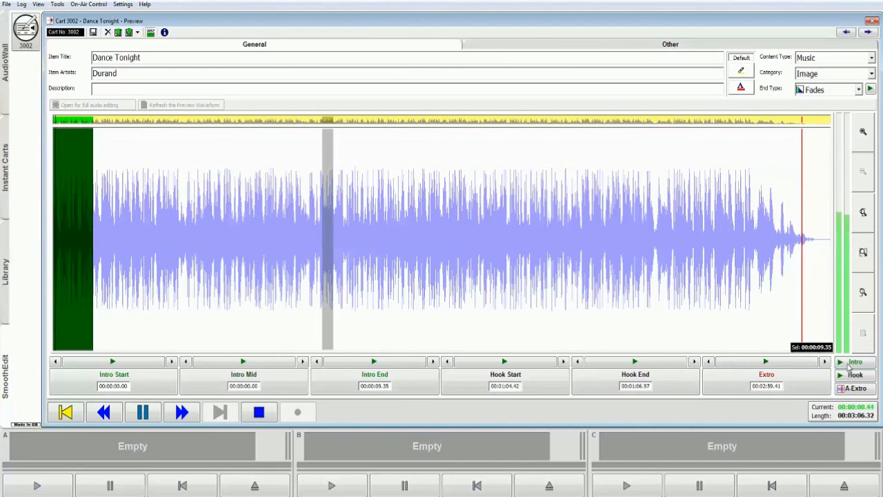
click(853, 374)
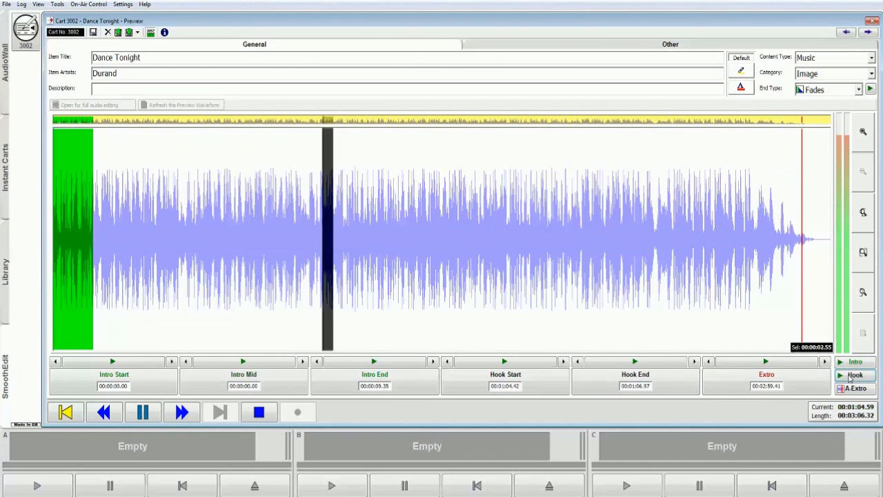
click(757, 232)
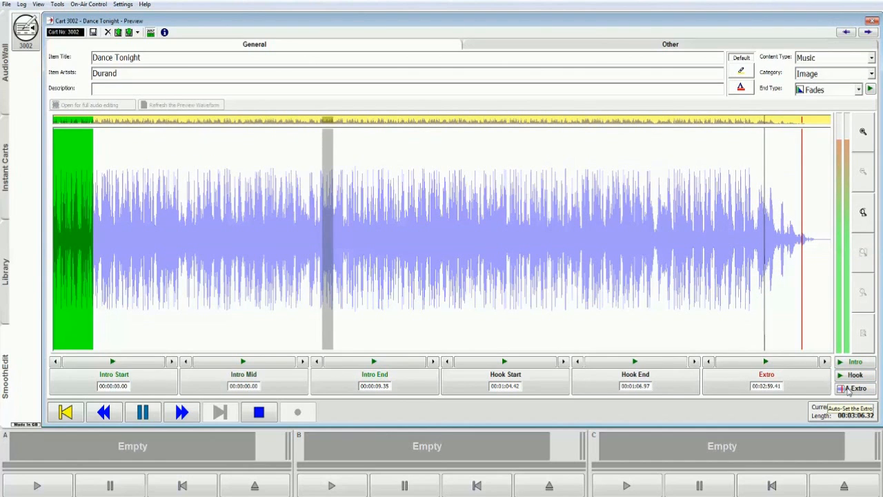
Auto-set the Extro point and stop playback.
click(846, 391)
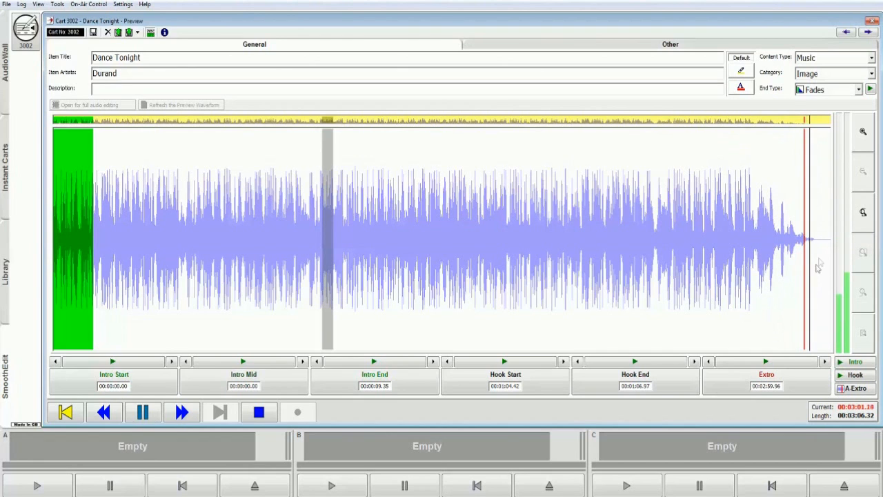
click(259, 412)
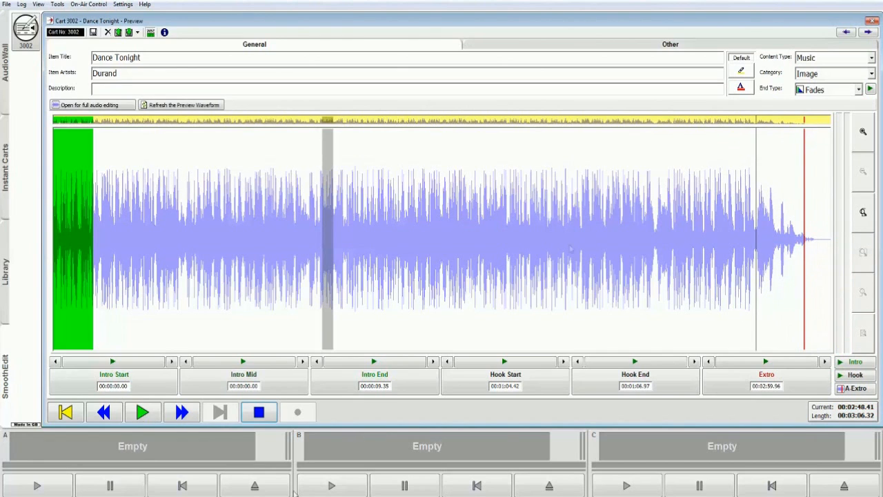
Check the cart's Other details, return to General, and open the cart for full audio editing.
click(548, 47)
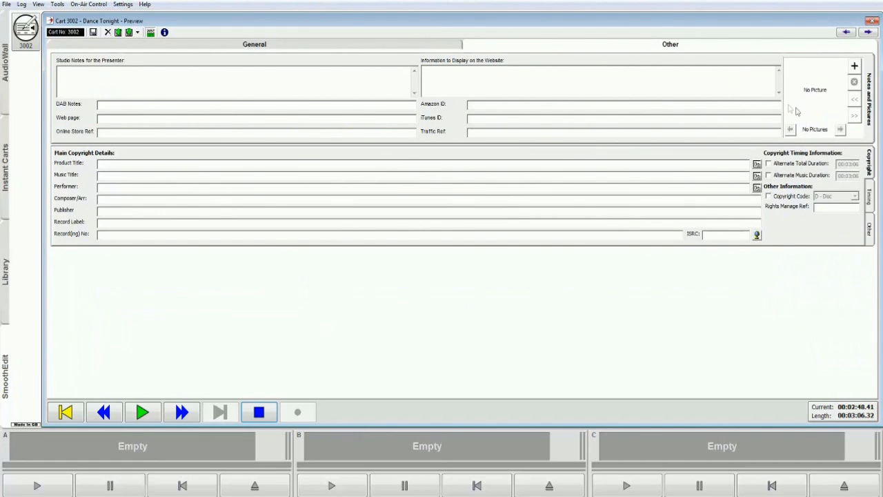
click(250, 46)
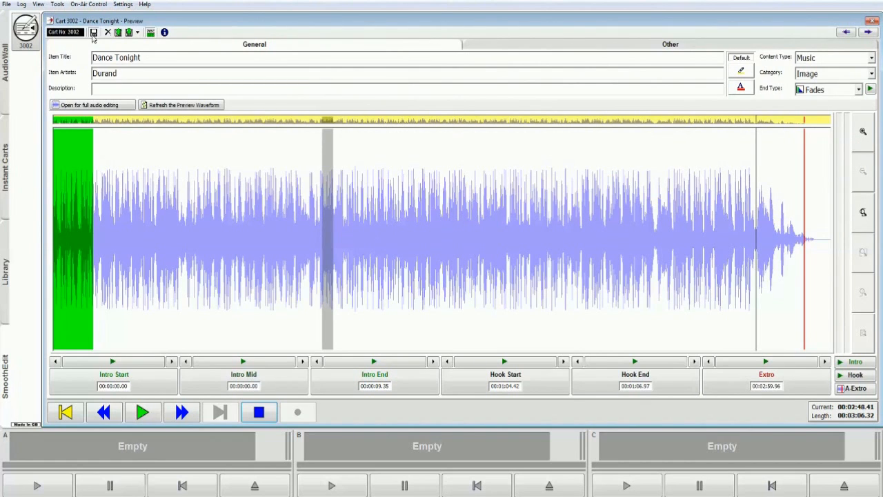
click(90, 105)
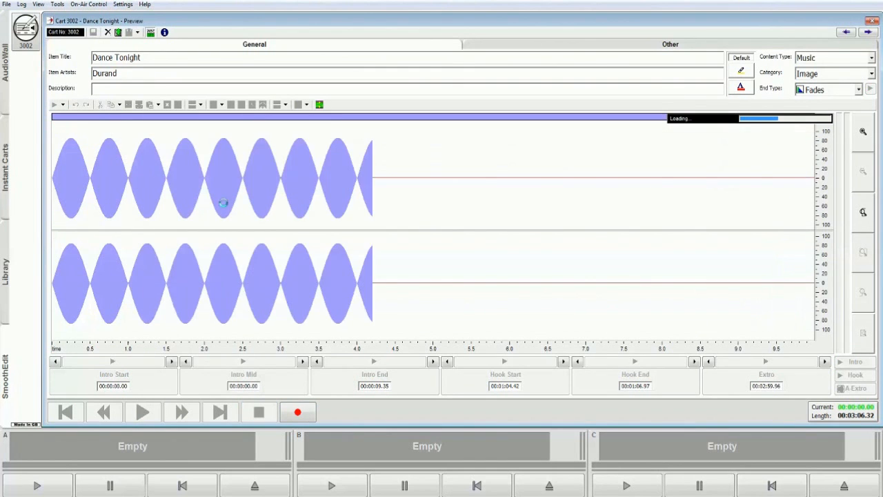